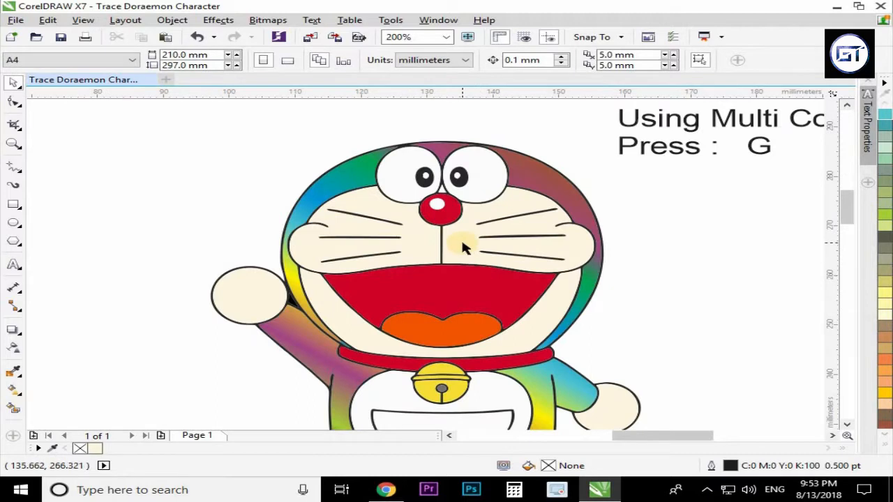
Copy the body's fountain fill onto the pocket's inner shape with Copy Properties From.
{"action": "scroll", "coordinate": [462, 352], "scroll_direction": "up", "scroll_amount": 2}
{"action": "left_click", "coordinate": [495, 289]}
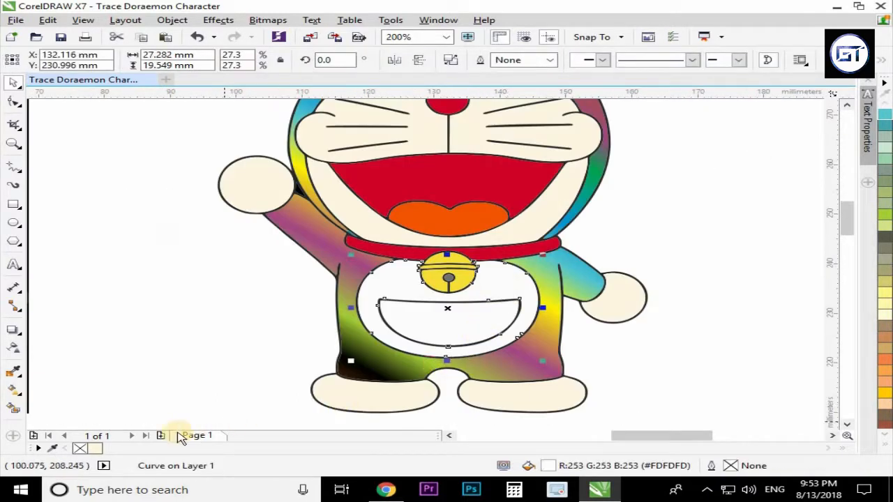
{"action": "left_click", "coordinate": [93, 449]}
{"action": "left_click", "coordinate": [285, 322]}
{"action": "left_click", "coordinate": [415, 337]}
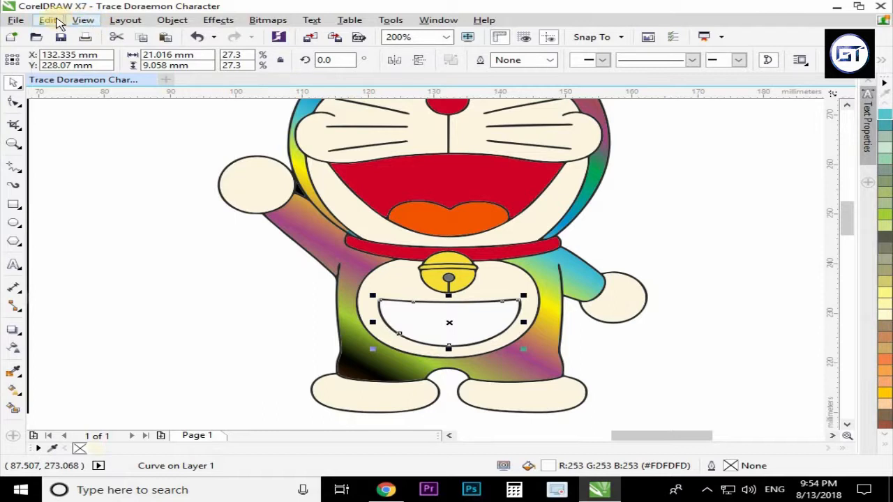
{"action": "left_click", "coordinate": [56, 21]}
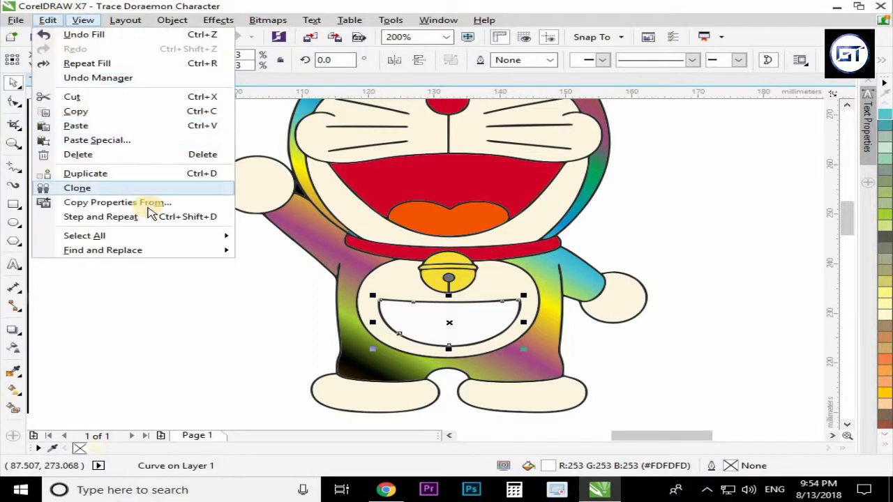
{"action": "left_click", "coordinate": [129, 204]}
{"action": "left_click", "coordinate": [307, 231]}
{"action": "left_click", "coordinate": [469, 270]}
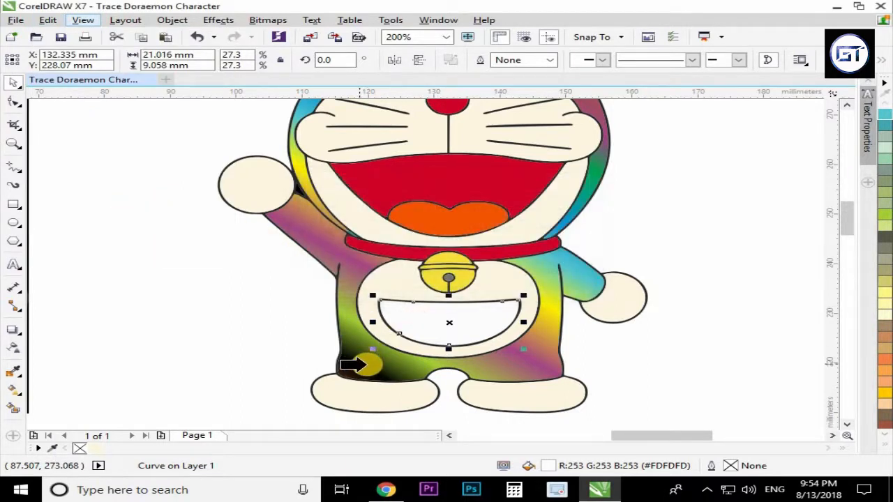
{"action": "left_click", "coordinate": [373, 364]}
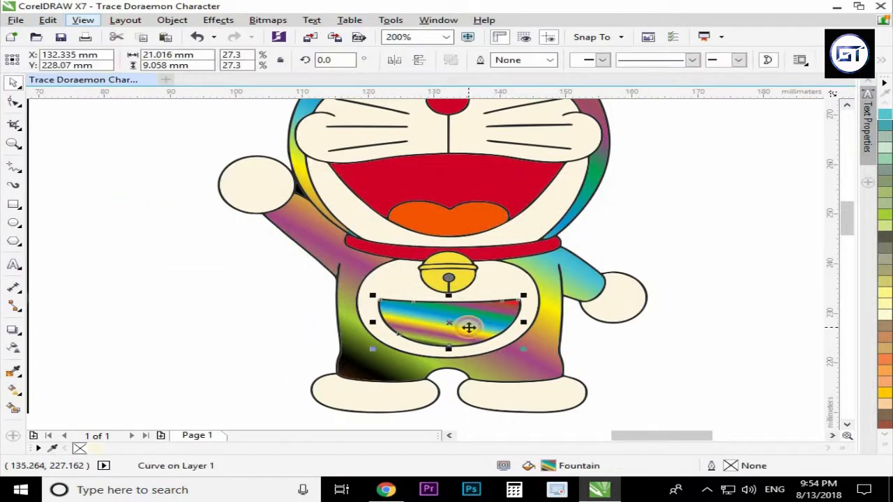
Reposition the pocket's gradient handles with the Interactive Fill tool to restyle its fountain fill.
{"action": "key", "text": "g"}
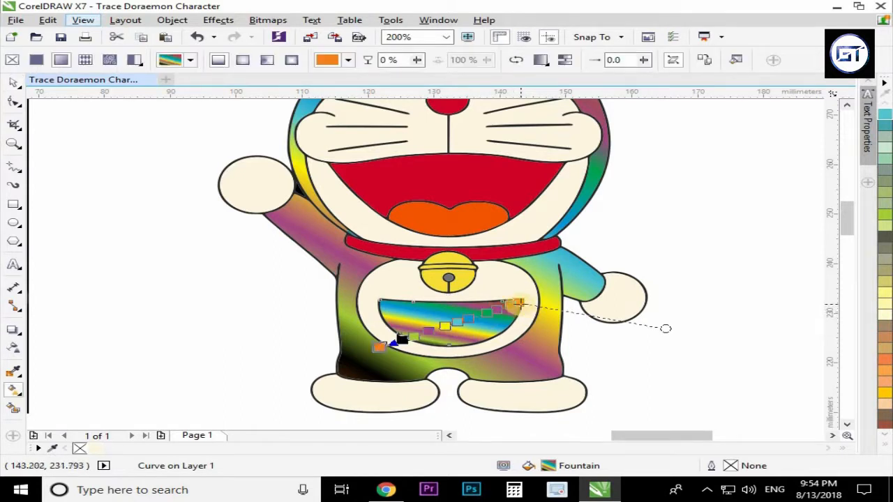
{"action": "left_click_drag", "start_coordinate": [519, 304], "coordinate": [562, 315]}
{"action": "left_click_drag", "start_coordinate": [382, 349], "coordinate": [277, 327]}
{"action": "left_click_drag", "start_coordinate": [566, 315], "coordinate": [502, 317]}
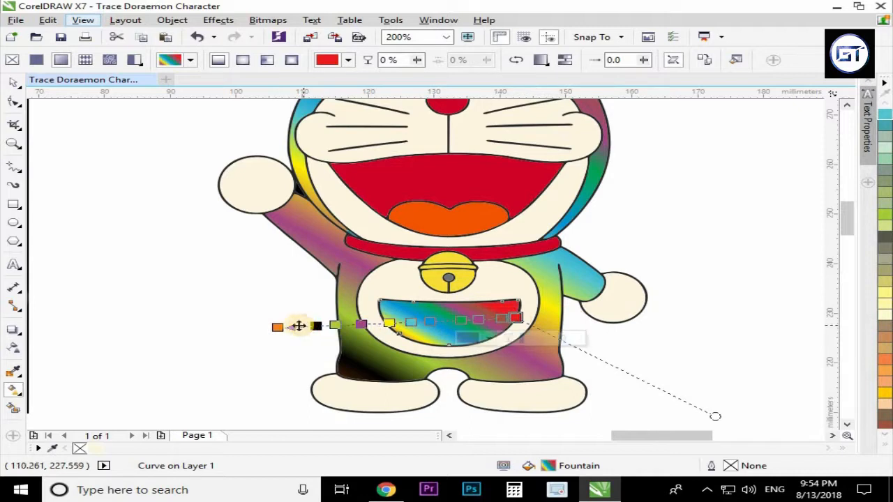
{"action": "left_click_drag", "start_coordinate": [276, 327], "coordinate": [368, 318]}
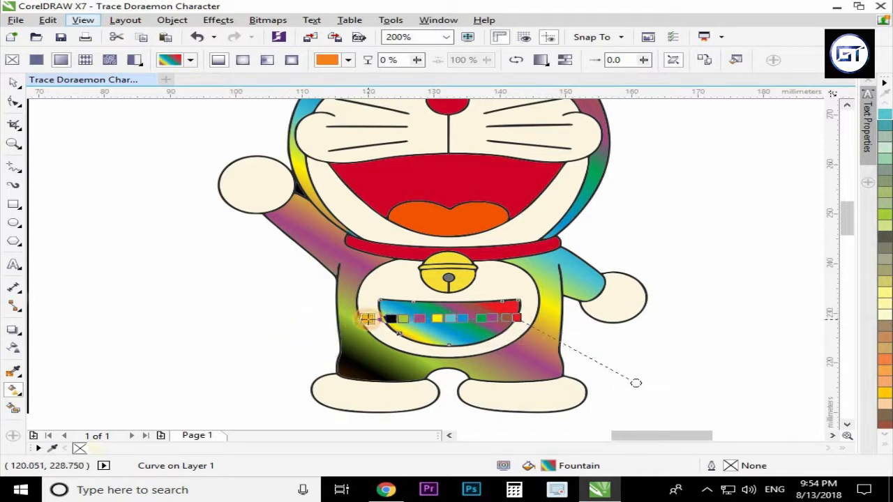
{"action": "key", "text": "space"}
{"action": "left_click", "coordinate": [634, 253]}
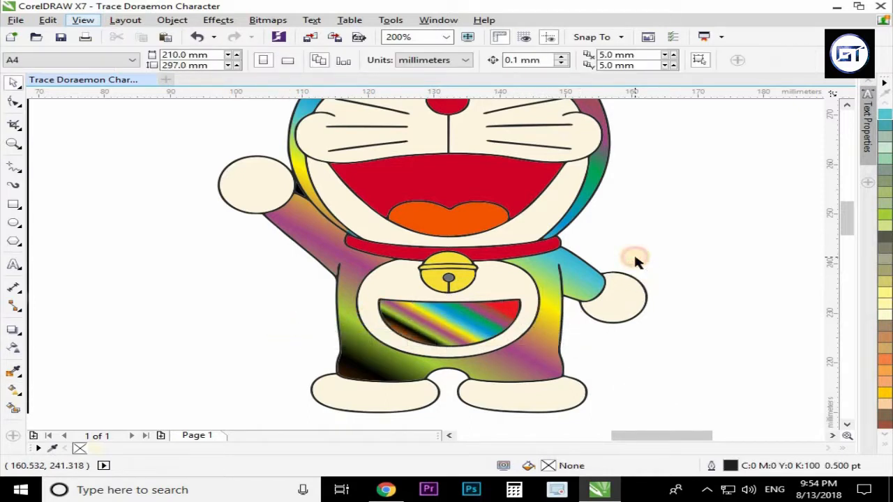
Give the mouth a linear fountain fill fading from red to white with the Interactive Fill tool.
{"action": "scroll", "coordinate": [472, 255], "scroll_direction": "down", "scroll_amount": 1}
{"action": "left_click", "coordinate": [478, 222]}
{"action": "scroll", "coordinate": [477, 221], "scroll_direction": "up", "scroll_amount": 1}
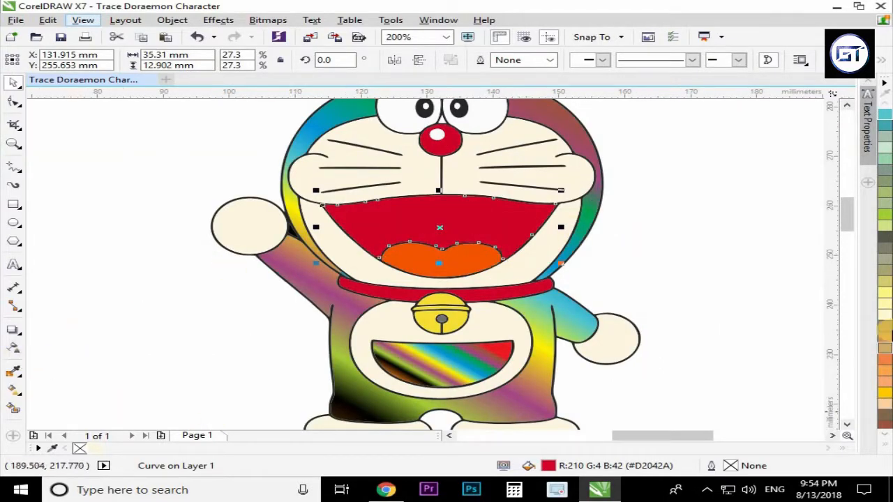
{"action": "left_click", "coordinate": [886, 442]}
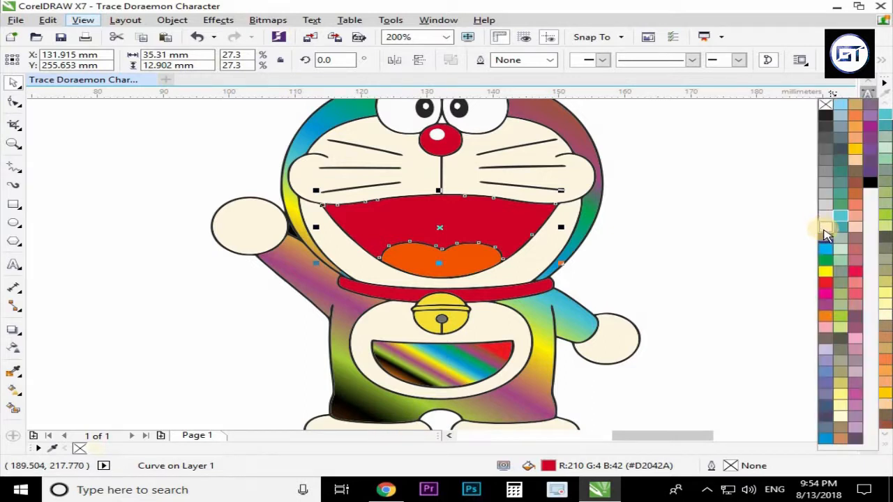
{"action": "left_click", "coordinate": [823, 232]}
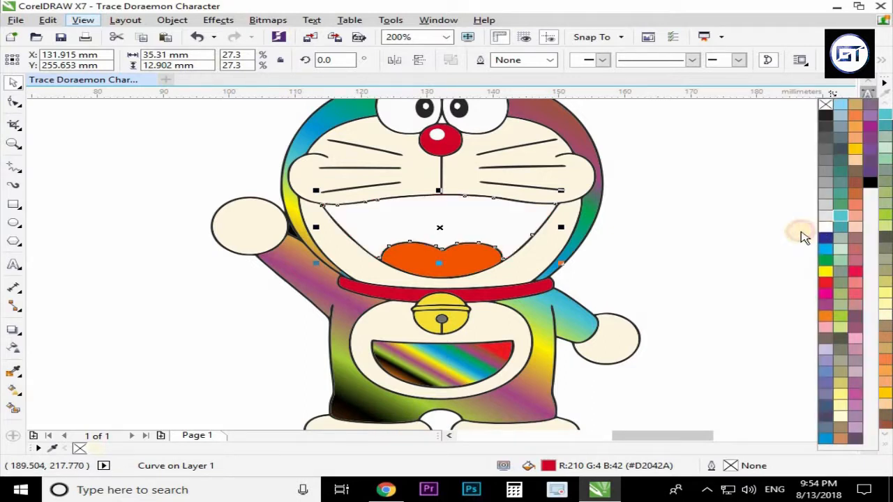
{"action": "left_click", "coordinate": [10, 351]}
{"action": "left_click_drag", "start_coordinate": [448, 231], "coordinate": [442, 146]}
{"action": "left_click_drag", "start_coordinate": [448, 232], "coordinate": [445, 276]}
{"action": "left_click_drag", "start_coordinate": [442, 145], "coordinate": [447, 202]}
{"action": "key", "text": "space"}
{"action": "left_click", "coordinate": [619, 251]}
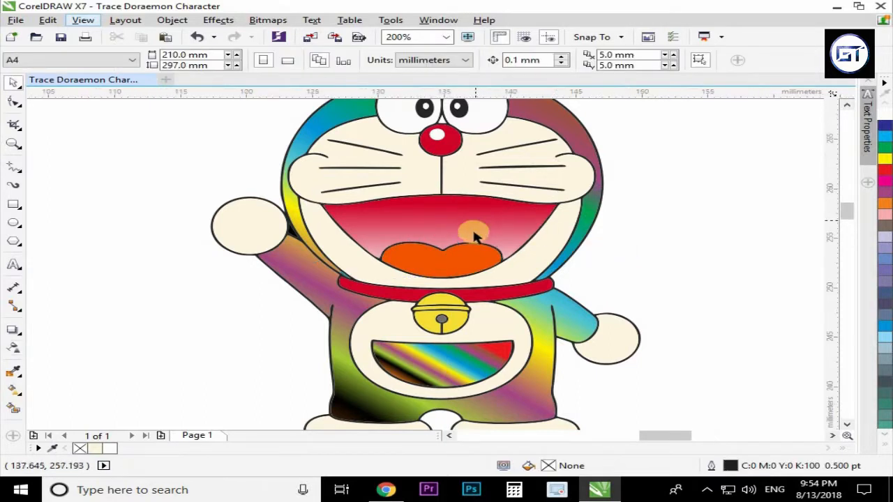
Duplicate the character's body shape and fill the copy with white.
{"action": "scroll", "coordinate": [472, 235], "scroll_direction": "up", "scroll_amount": 1}
{"action": "scroll", "coordinate": [461, 245], "scroll_direction": "down", "scroll_amount": 2}
{"action": "scroll", "coordinate": [472, 336], "scroll_direction": "up", "scroll_amount": 1}
{"action": "left_click", "coordinate": [491, 321]}
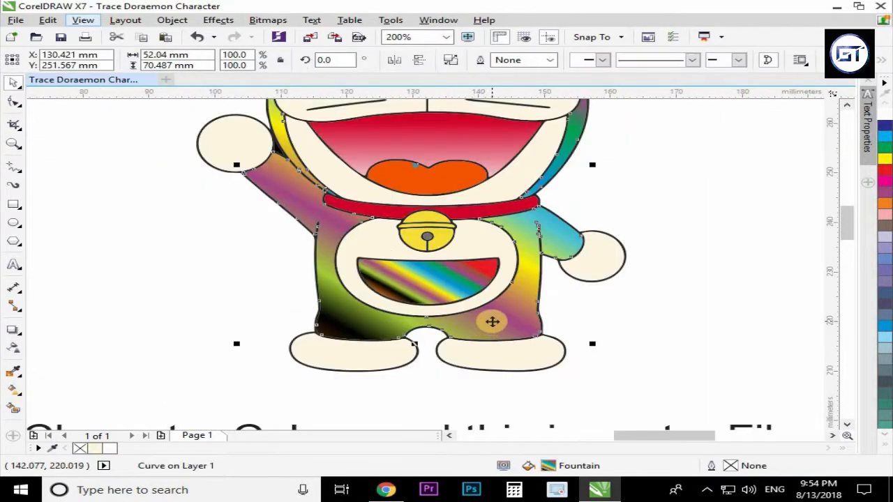
{"action": "scroll", "coordinate": [491, 320], "scroll_direction": "down", "scroll_amount": 1}
{"action": "left_click_drag", "start_coordinate": [492, 320], "coordinate": [322, 321]}
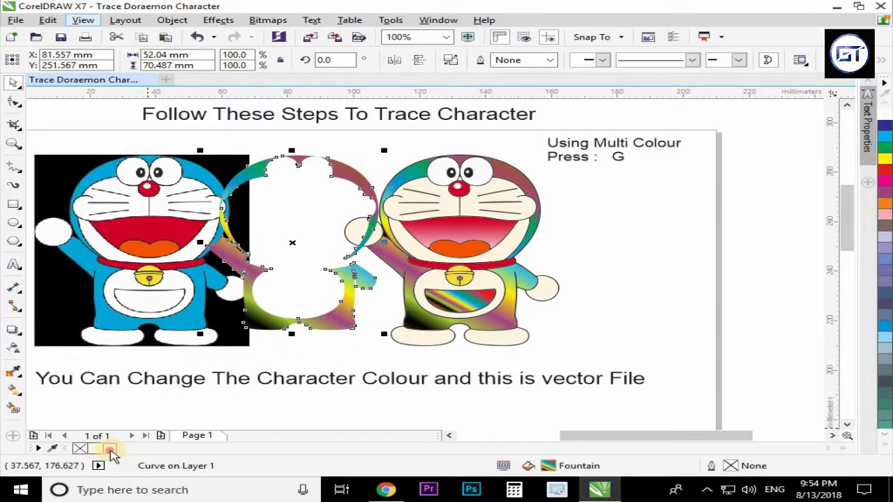
{"action": "left_click", "coordinate": [112, 449]}
Convert the white body shape to a bitmap.
{"action": "scroll", "coordinate": [437, 350], "scroll_direction": "up", "scroll_amount": 1}
{"action": "left_click", "coordinate": [421, 318]}
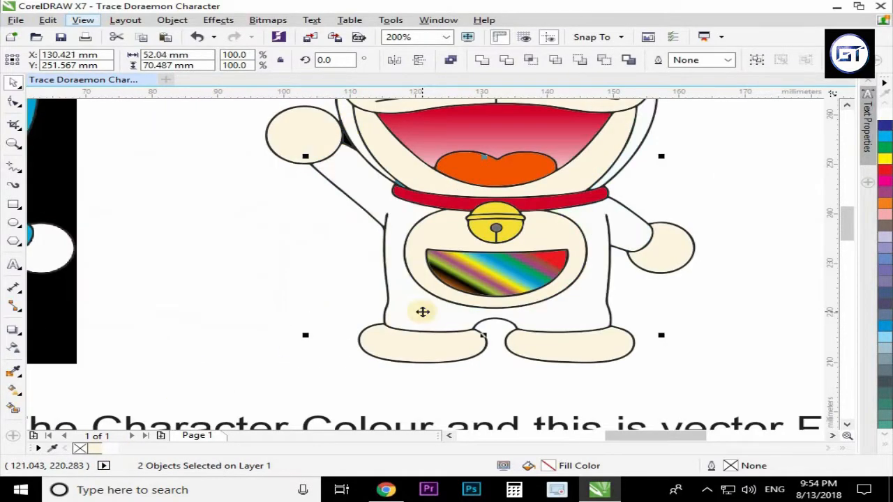
{"action": "scroll", "coordinate": [288, 303], "scroll_direction": "down", "scroll_amount": 1}
{"action": "left_click", "coordinate": [470, 318]}
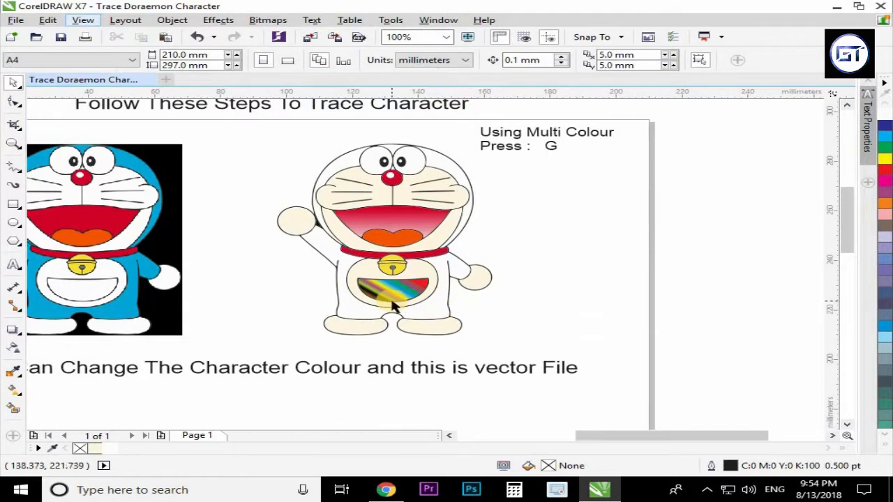
{"action": "scroll", "coordinate": [439, 317], "scroll_direction": "up", "scroll_amount": 1}
{"action": "left_click", "coordinate": [458, 322]}
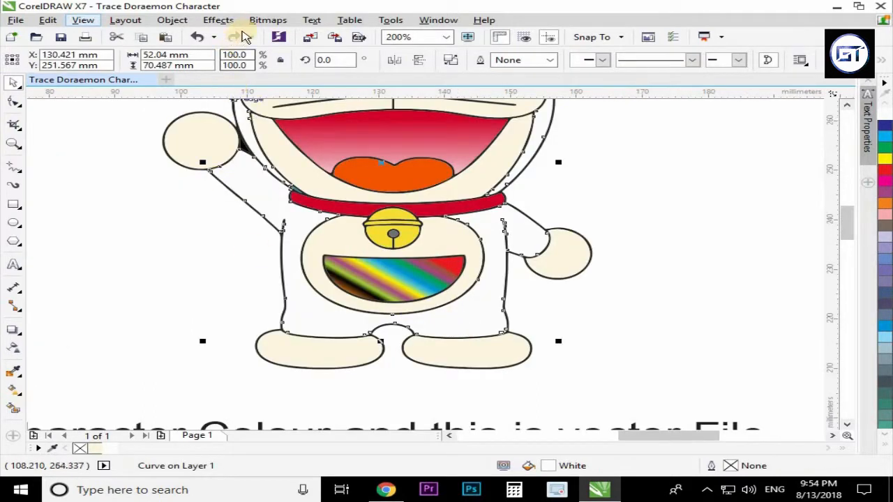
{"action": "left_click", "coordinate": [260, 25]}
{"action": "left_click", "coordinate": [295, 34]}
{"action": "key", "text": "Return"}
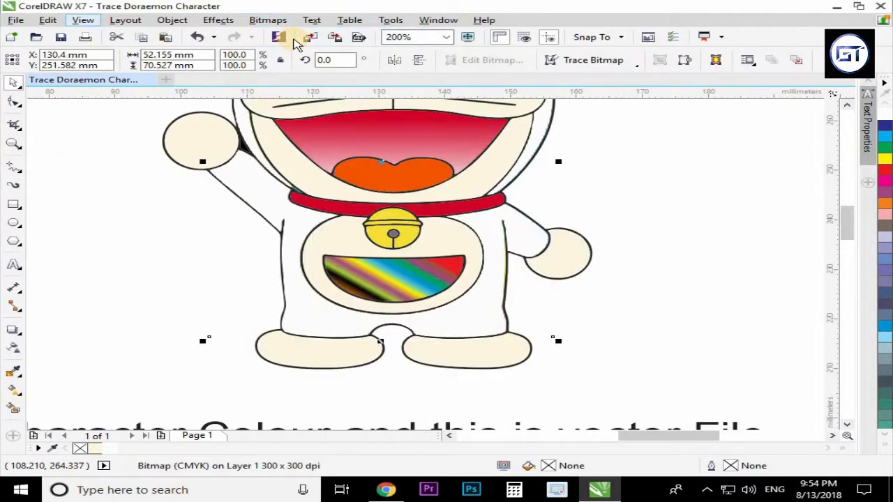
Apply a Gaussian Blur with a radius of about 60 pixels to the body bitmap.
{"action": "left_click", "coordinate": [268, 19]}
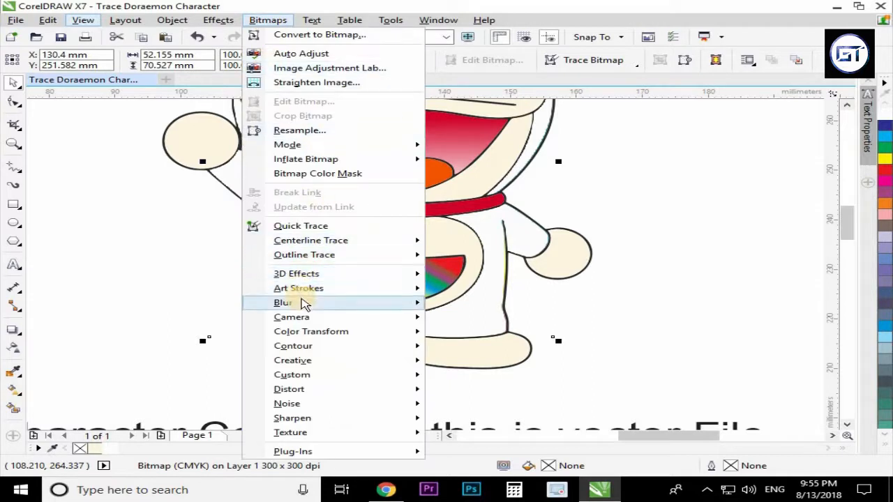
{"action": "mouse_move", "coordinate": [406, 307]}
{"action": "left_click", "coordinate": [482, 318]}
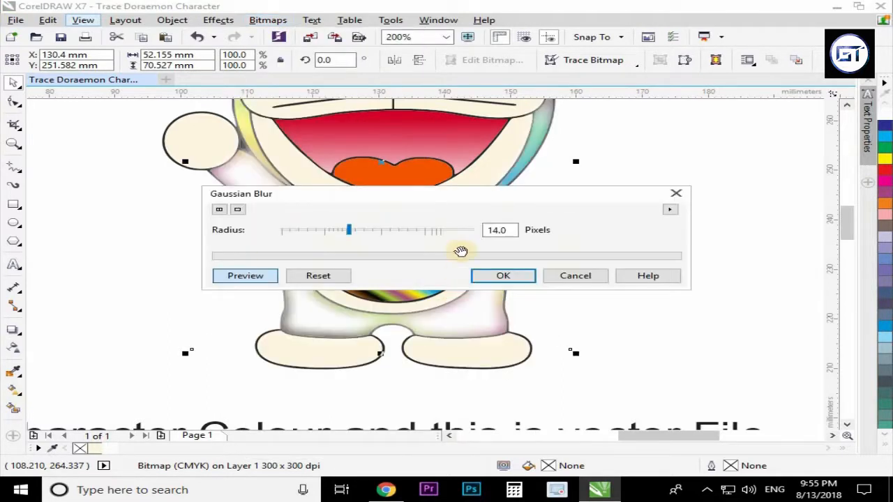
{"action": "left_click_drag", "start_coordinate": [372, 233], "coordinate": [390, 236]}
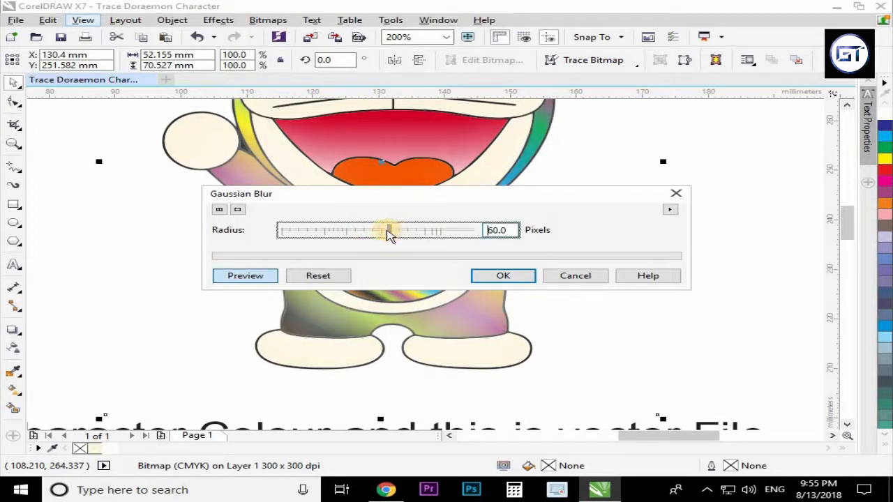
{"action": "left_click", "coordinate": [474, 276]}
Apply a linear transparency to the blurred body bitmap with the Transparency tool.
{"action": "scroll", "coordinate": [472, 277], "scroll_direction": "down", "scroll_amount": 2}
{"action": "scroll", "coordinate": [463, 259], "scroll_direction": "up", "scroll_amount": 1}
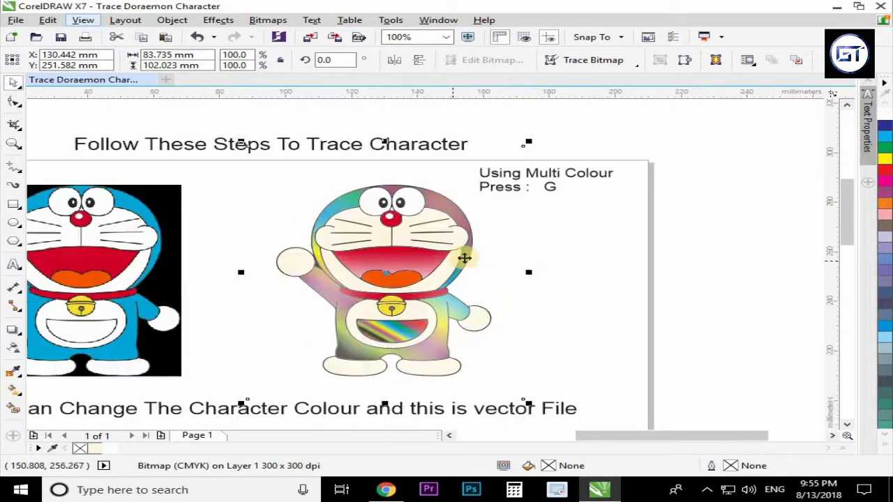
{"action": "key", "text": "Escape"}
{"action": "scroll", "coordinate": [410, 216], "scroll_direction": "up", "scroll_amount": 1}
{"action": "left_click", "coordinate": [460, 194]}
{"action": "scroll", "coordinate": [446, 197], "scroll_direction": "down", "scroll_amount": 1}
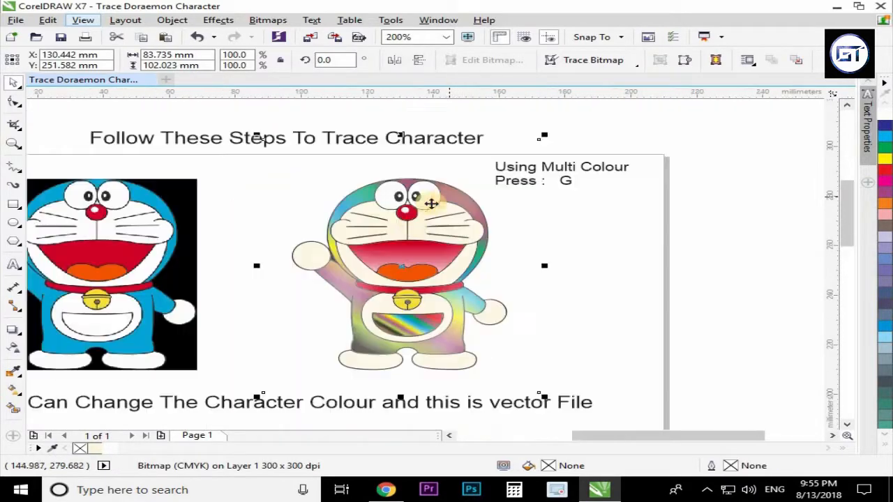
{"action": "left_click", "coordinate": [9, 348]}
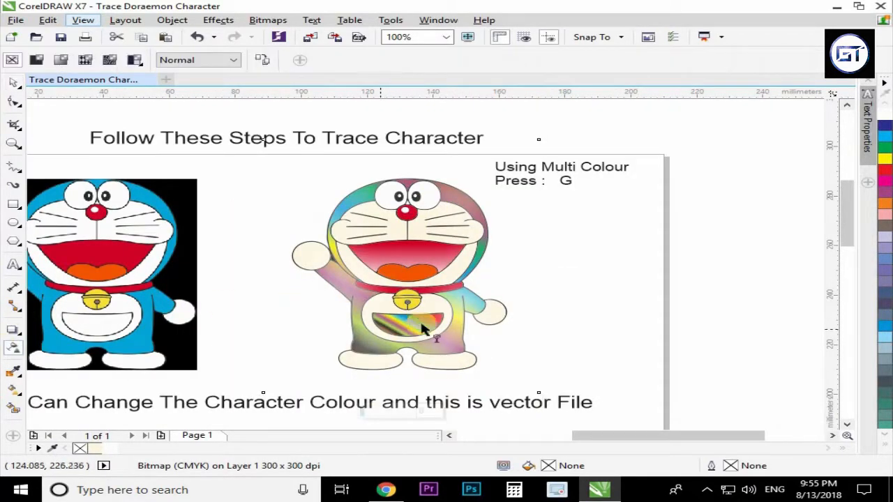
{"action": "left_click_drag", "start_coordinate": [408, 240], "coordinate": [499, 250]}
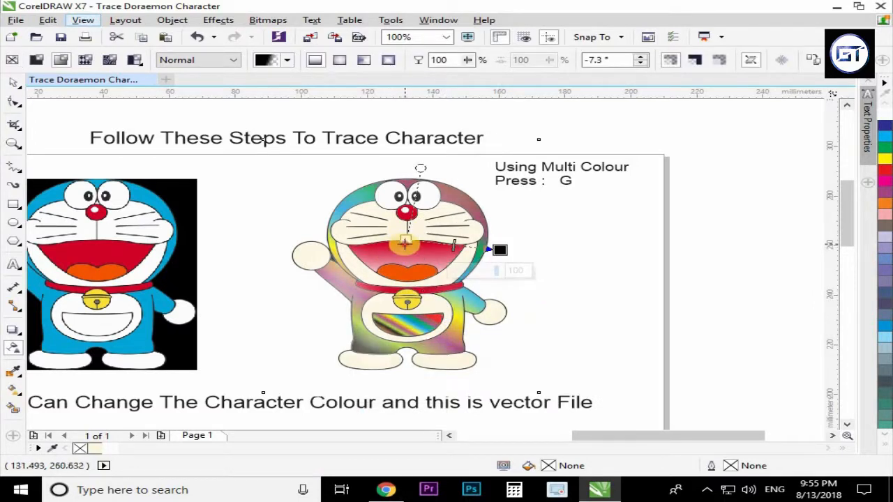
{"action": "left_click_drag", "start_coordinate": [404, 243], "coordinate": [394, 334]}
{"action": "left_click_drag", "start_coordinate": [500, 249], "coordinate": [404, 178]}
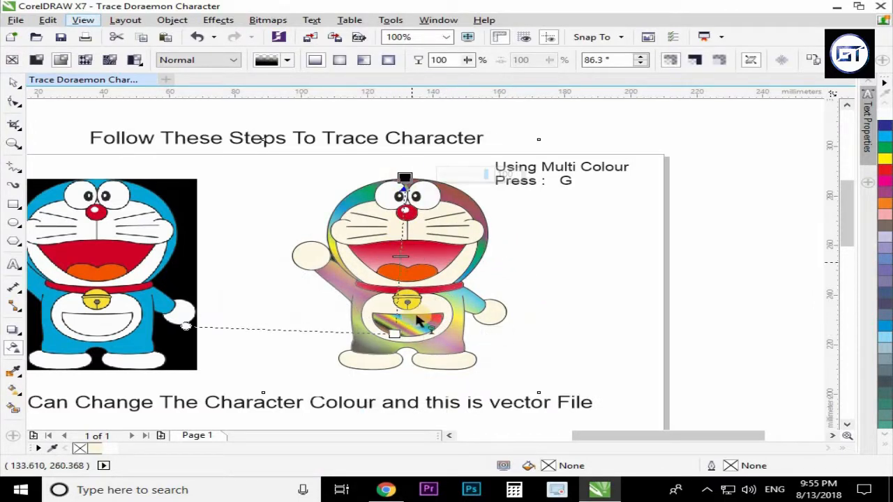
{"action": "left_click_drag", "start_coordinate": [396, 333], "coordinate": [405, 322]}
{"action": "key", "text": "space"}
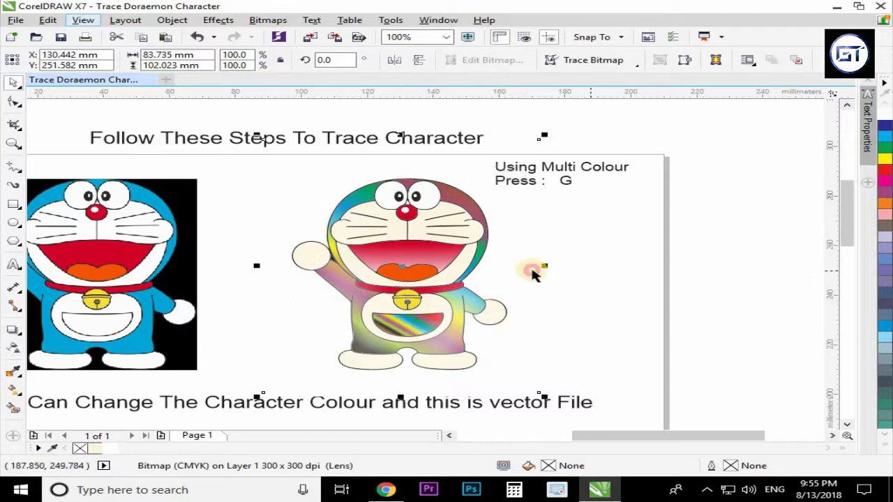
Arrange overlapping circles beside the character's head and combine them into one curve.
{"action": "left_click", "coordinate": [589, 272]}
{"action": "scroll", "coordinate": [461, 285], "scroll_direction": "down", "scroll_amount": 1}
{"action": "scroll", "coordinate": [453, 310], "scroll_direction": "up", "scroll_amount": 2}
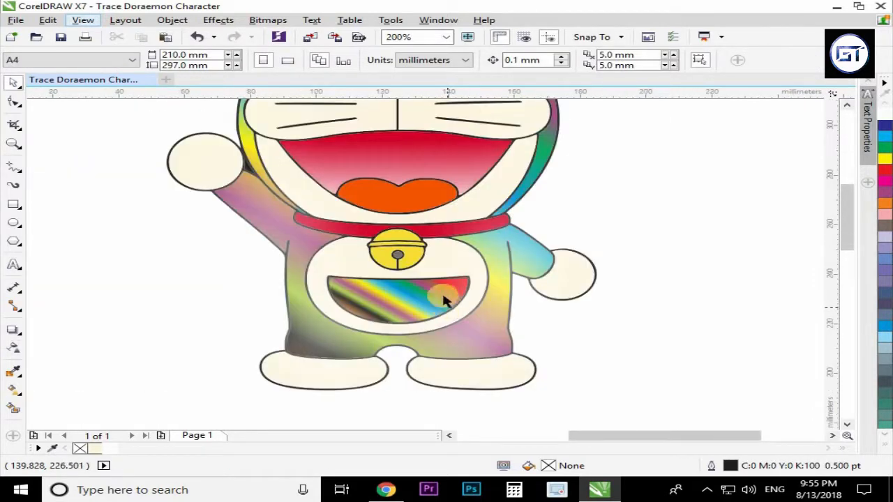
{"action": "scroll", "coordinate": [440, 233], "scroll_direction": "down", "scroll_amount": 1}
{"action": "scroll", "coordinate": [422, 169], "scroll_direction": "up", "scroll_amount": 1}
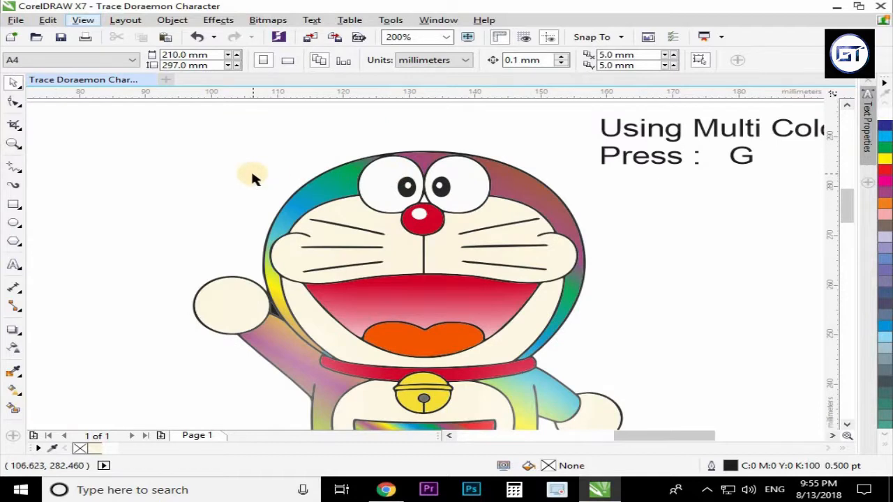
{"action": "mouse_move", "coordinate": [101, 149]}
{"action": "left_mouse_down"}
{"action": "mouse_move", "coordinate": [205, 240]}
{"action": "mouse_move", "coordinate": [250, 262]}
{"action": "left_mouse_up"}
{"action": "mouse_move", "coordinate": [199, 215]}
{"action": "left_mouse_down"}
{"action": "mouse_move", "coordinate": [169, 181]}
{"action": "mouse_move", "coordinate": [186, 162]}
{"action": "mouse_move", "coordinate": [193, 161]}
{"action": "mouse_move", "coordinate": [172, 186]}
{"action": "mouse_move", "coordinate": [207, 171]}
{"action": "mouse_move", "coordinate": [217, 152]}
{"action": "mouse_move", "coordinate": [153, 206]}
{"action": "left_mouse_up"}
{"action": "right_click", "coordinate": [217, 152]}
{"action": "right_click", "coordinate": [153, 206]}
{"action": "left_click", "coordinate": [237, 145], "text": "shift"}
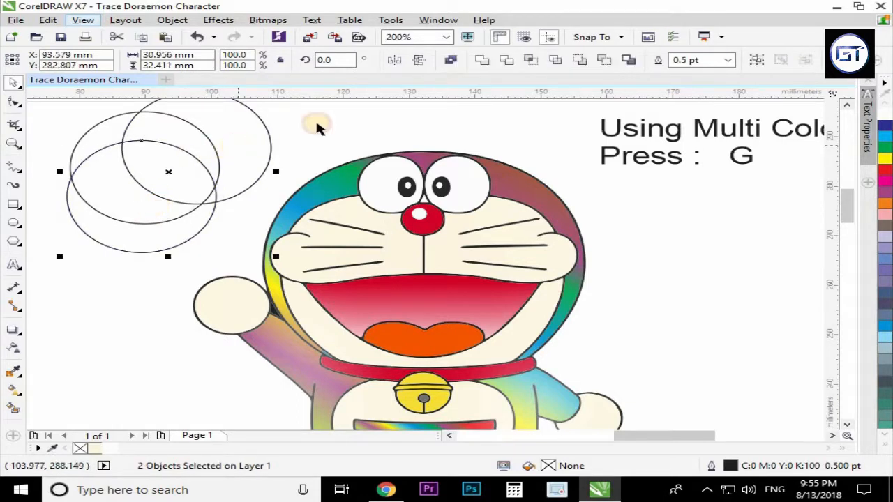
{"action": "left_click", "coordinate": [486, 62]}
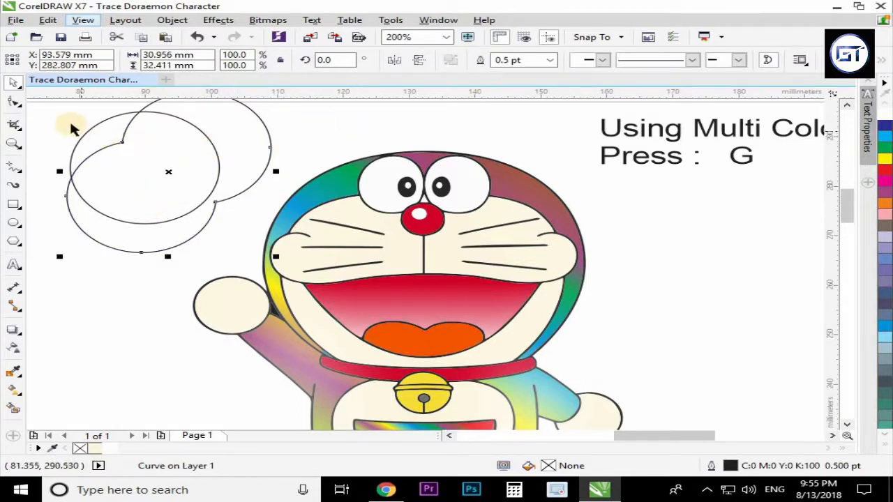
Smart Fill the crescent region between the circles in purple, then delete the leftover circles.
{"action": "left_click", "coordinate": [35, 385]}
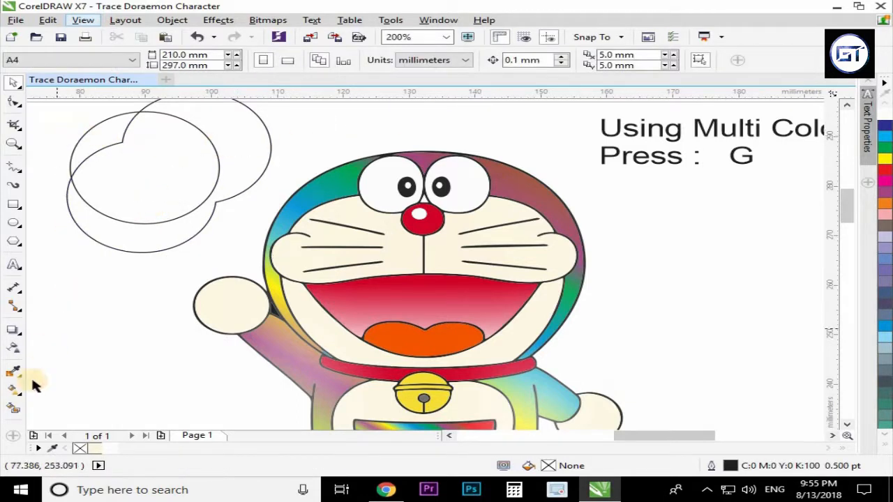
{"action": "left_click", "coordinate": [115, 138]}
{"action": "key", "text": "space"}
{"action": "left_click", "coordinate": [178, 183]}
{"action": "key", "text": "Delete"}
{"action": "left_click", "coordinate": [193, 187]}
{"action": "key", "text": "Delete"}
Move the purple crescent onto the upper-left of Doraemon's head as a highlight.
{"action": "left_click_drag", "start_coordinate": [85, 138], "coordinate": [305, 200]}
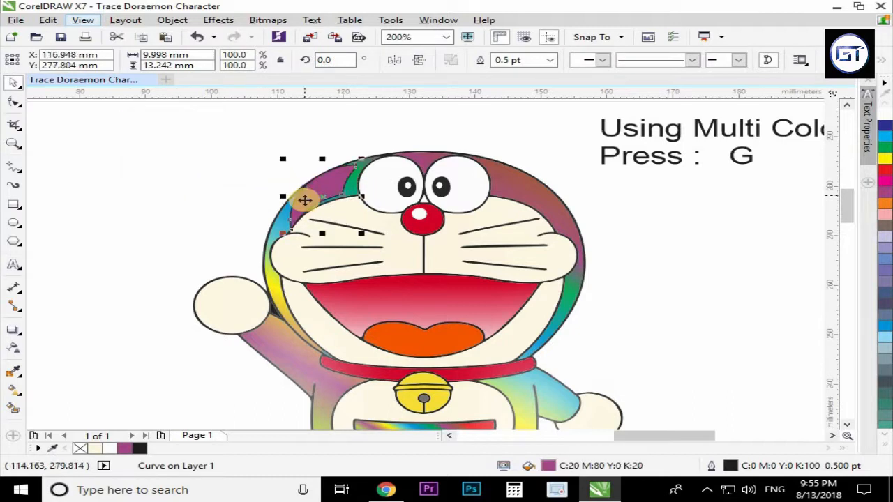
{"action": "scroll", "coordinate": [305, 200], "scroll_direction": "up", "scroll_amount": 1}
{"action": "left_click", "coordinate": [325, 187]}
{"action": "left_click_drag", "start_coordinate": [418, 121], "coordinate": [430, 127]}
{"action": "left_click", "coordinate": [269, 138]}
{"action": "left_click", "coordinate": [343, 189]}
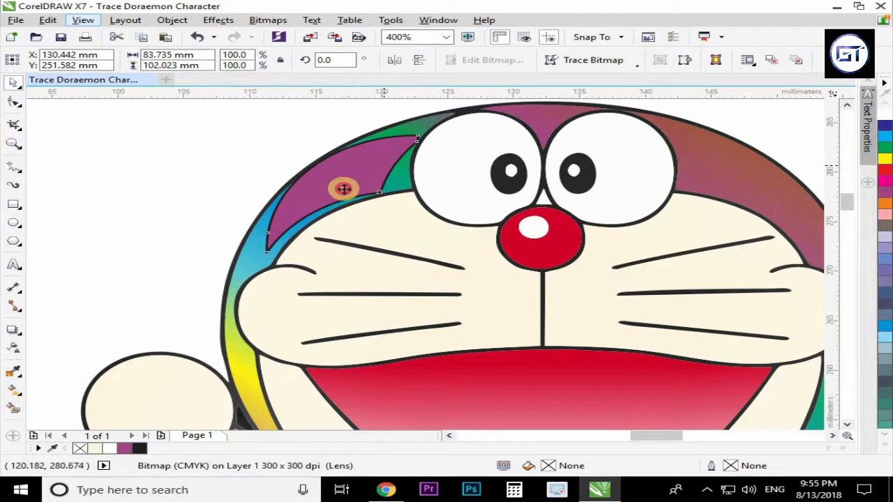
Fill the purple crescent white with no outline and convert it to a bitmap.
{"action": "left_click", "coordinate": [115, 449]}
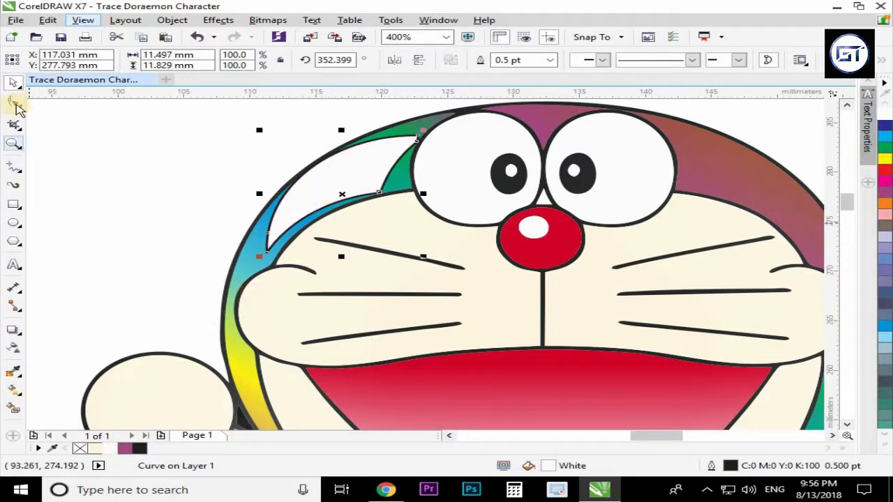
{"action": "right_click", "coordinate": [80, 450]}
{"action": "left_click", "coordinate": [268, 20]}
{"action": "left_click", "coordinate": [268, 20]}
{"action": "left_click", "coordinate": [286, 38]}
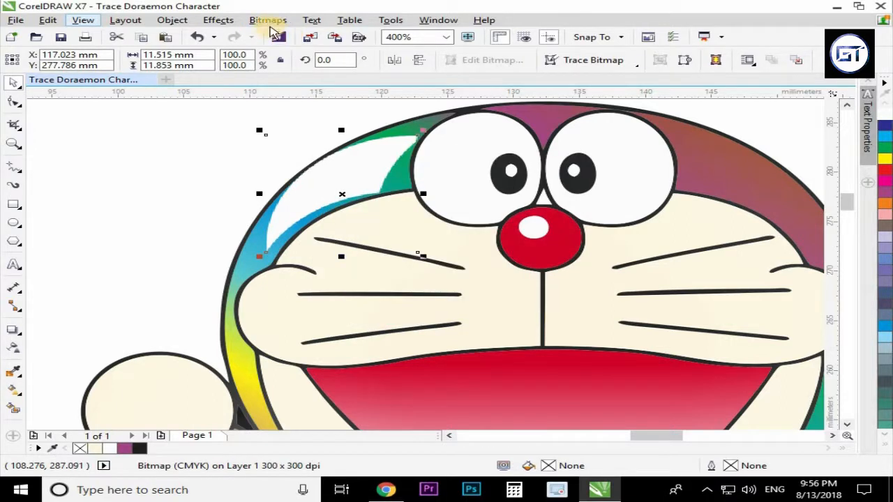
Apply a Gaussian Blur with a 19 pixel radius to the crescent highlight bitmap.
{"action": "left_click", "coordinate": [269, 20]}
{"action": "mouse_move", "coordinate": [327, 302]}
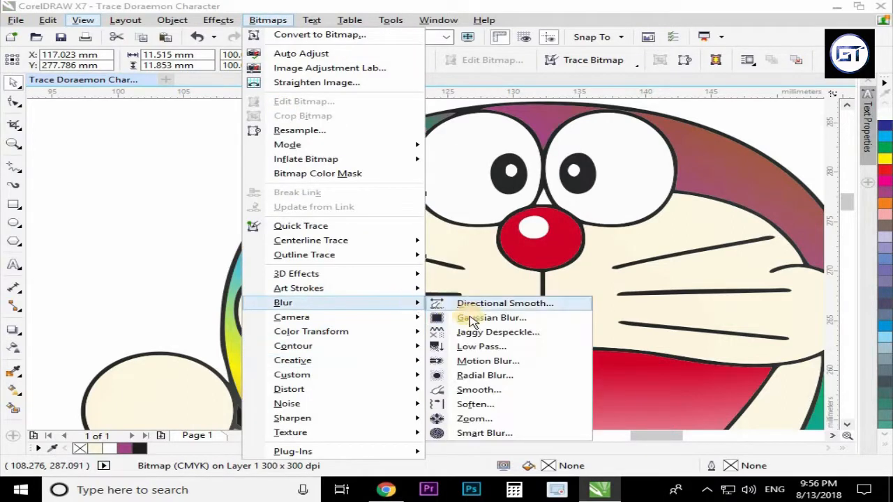
{"action": "left_click", "coordinate": [468, 318]}
{"action": "left_click_drag", "start_coordinate": [432, 195], "coordinate": [439, 267]}
{"action": "left_click_drag", "start_coordinate": [373, 305], "coordinate": [357, 305]}
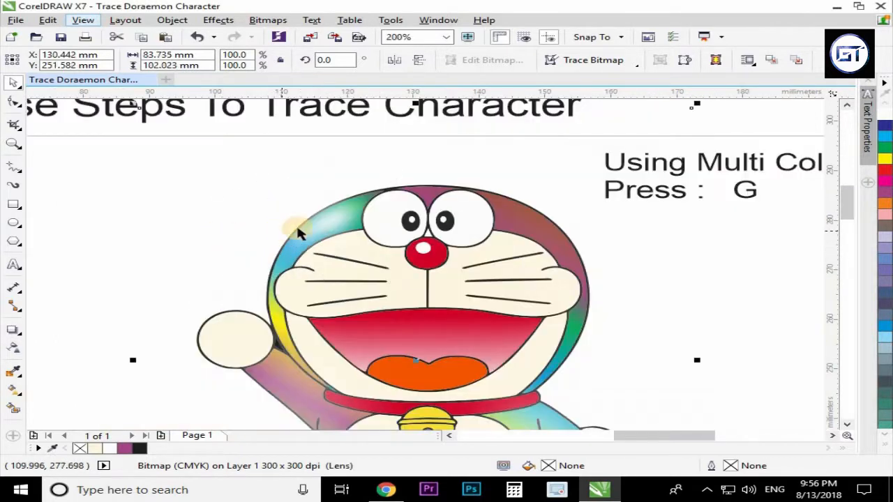
Place a mirrored copy of the blurred highlight on the upper-right side of Doraemon's head.
{"action": "left_click_drag", "start_coordinate": [297, 229], "coordinate": [513, 226]}
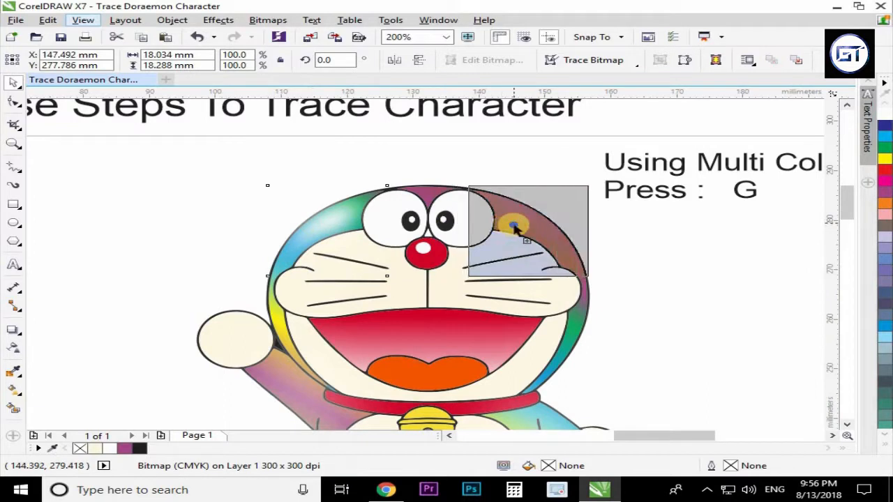
{"action": "left_click", "coordinate": [394, 61]}
{"action": "scroll", "coordinate": [533, 225], "scroll_direction": "up", "scroll_amount": 2}
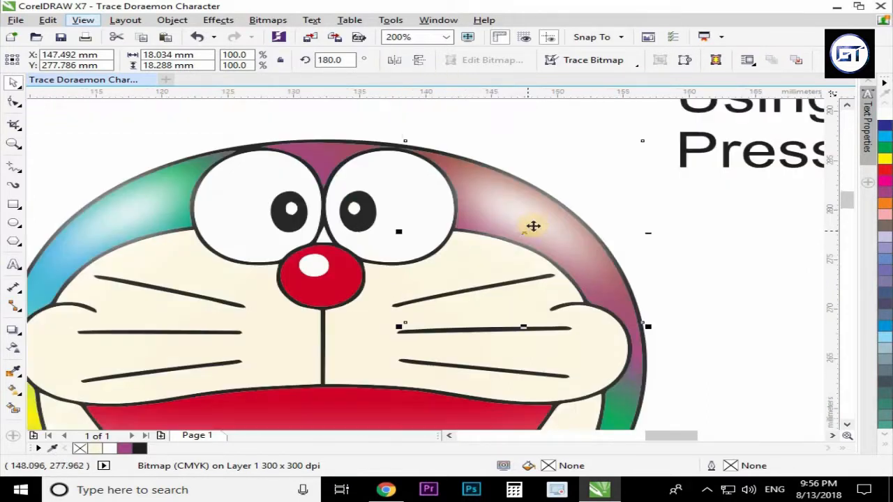
{"action": "left_click_drag", "start_coordinate": [536, 218], "coordinate": [526, 217]}
Zoom out and back in to review the highlights on the whole character.
{"action": "scroll", "coordinate": [523, 184], "scroll_direction": "down", "scroll_amount": 2}
{"action": "left_click", "coordinate": [493, 274]}
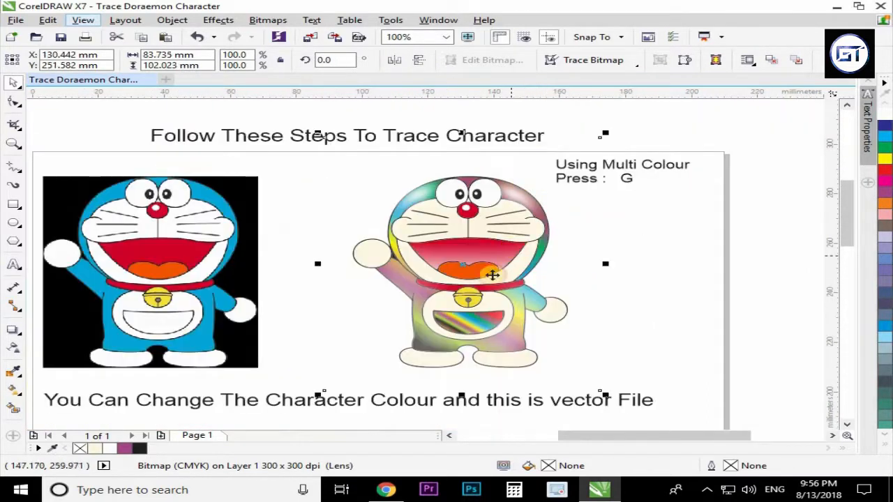
{"action": "scroll", "coordinate": [492, 275], "scroll_direction": "up", "scroll_amount": 1}
{"action": "scroll", "coordinate": [470, 261], "scroll_direction": "down", "scroll_amount": 1}
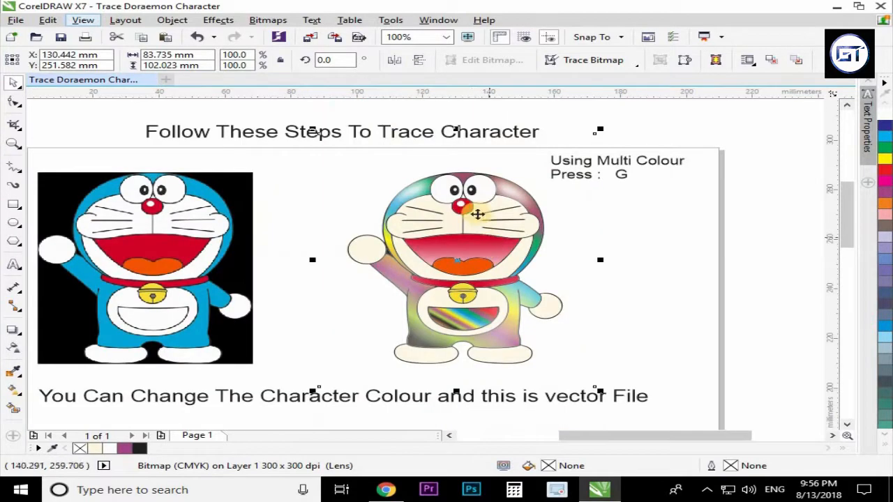
{"action": "scroll", "coordinate": [481, 205], "scroll_direction": "up", "scroll_amount": 1}
{"action": "scroll", "coordinate": [456, 203], "scroll_direction": "up", "scroll_amount": 1}
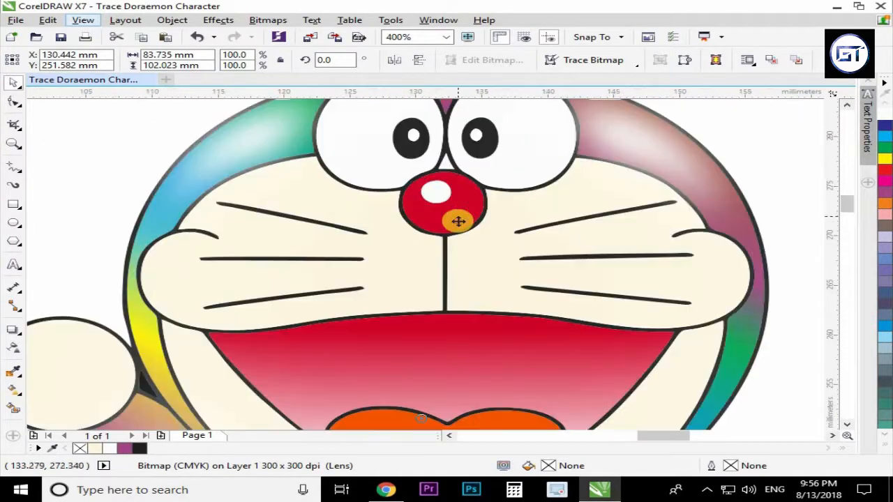
Convert the white highlight on the nose to a 300 dpi bitmap.
{"action": "left_click_drag", "start_coordinate": [379, 159], "coordinate": [464, 216]}
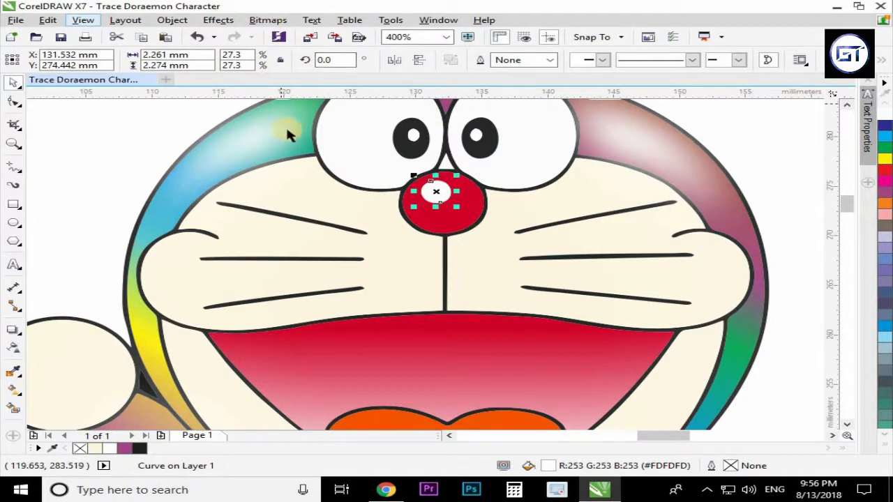
{"action": "left_click", "coordinate": [268, 20]}
{"action": "left_click", "coordinate": [310, 34]}
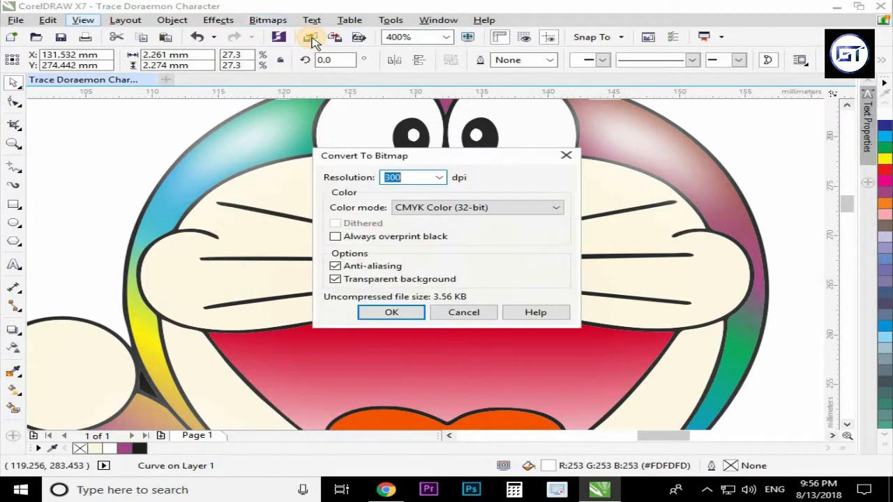
{"action": "key", "text": "Return"}
{"action": "left_click", "coordinate": [264, 21]}
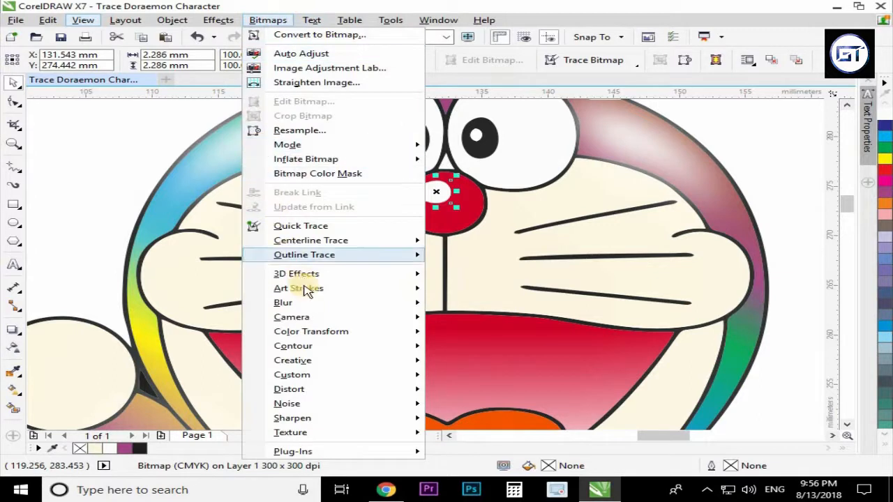
{"action": "mouse_move", "coordinate": [307, 302]}
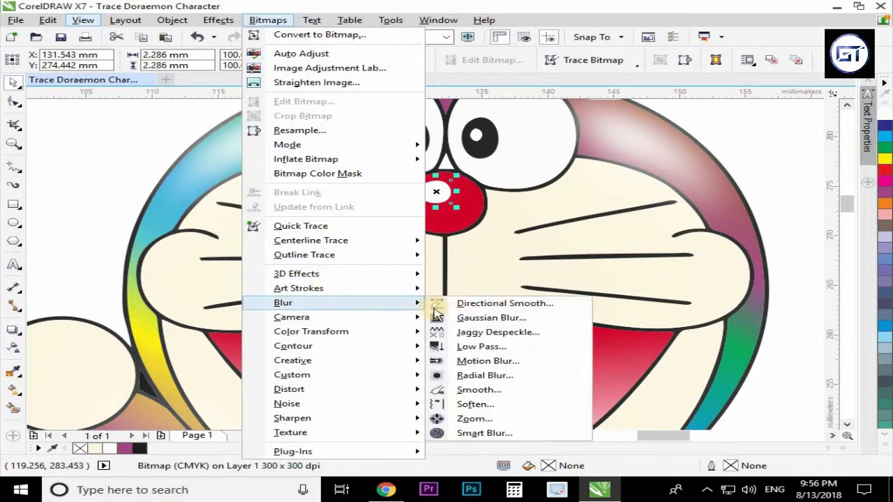
{"action": "left_click", "coordinate": [452, 316]}
{"action": "left_click_drag", "start_coordinate": [441, 207], "coordinate": [551, 273]}
{"action": "left_click_drag", "start_coordinate": [463, 295], "coordinate": [529, 298]}
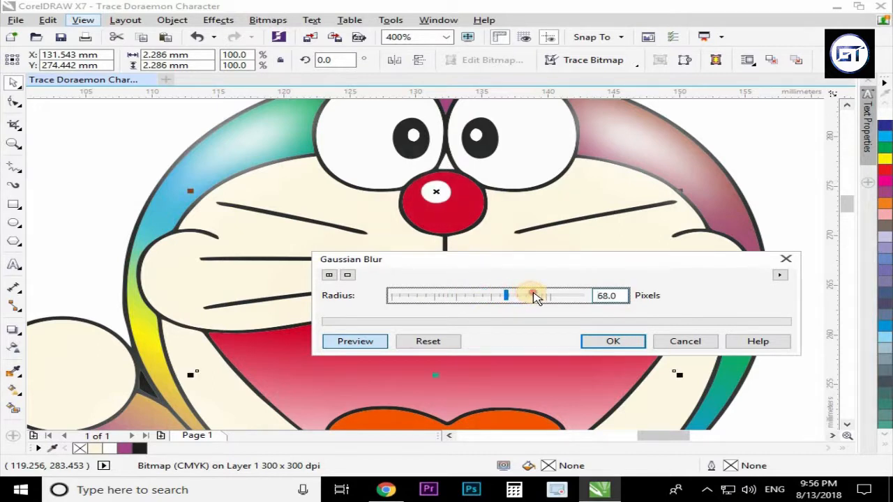
{"action": "left_click", "coordinate": [682, 342]}
Try moving the nose highlight below the nose, then undo the move.
{"action": "left_click", "coordinate": [472, 224]}
{"action": "left_click", "coordinate": [439, 193]}
{"action": "left_click_drag", "start_coordinate": [435, 189], "coordinate": [458, 254]}
{"action": "key", "text": "ctrl+z"}
{"action": "scroll", "coordinate": [446, 195], "scroll_direction": "up", "scroll_amount": 1}
{"action": "left_click", "coordinate": [379, 235]}
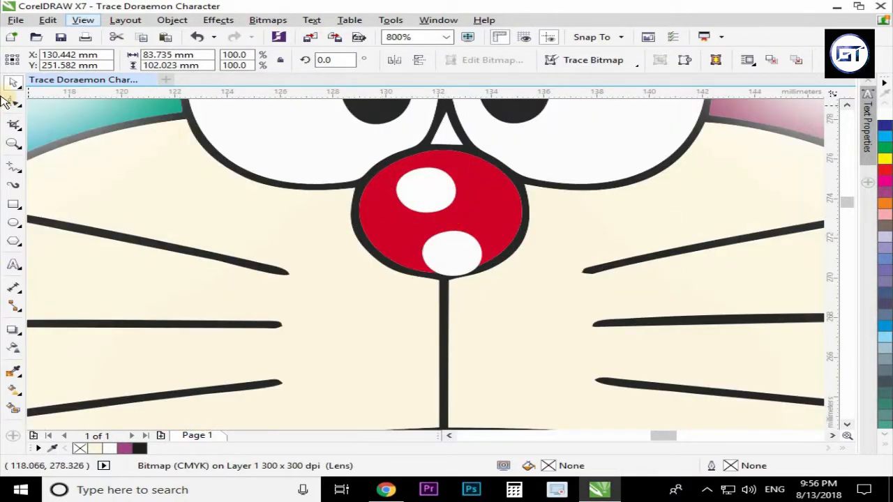
{"action": "key", "text": "space"}
{"action": "left_click_drag", "start_coordinate": [347, 149], "coordinate": [398, 185]}
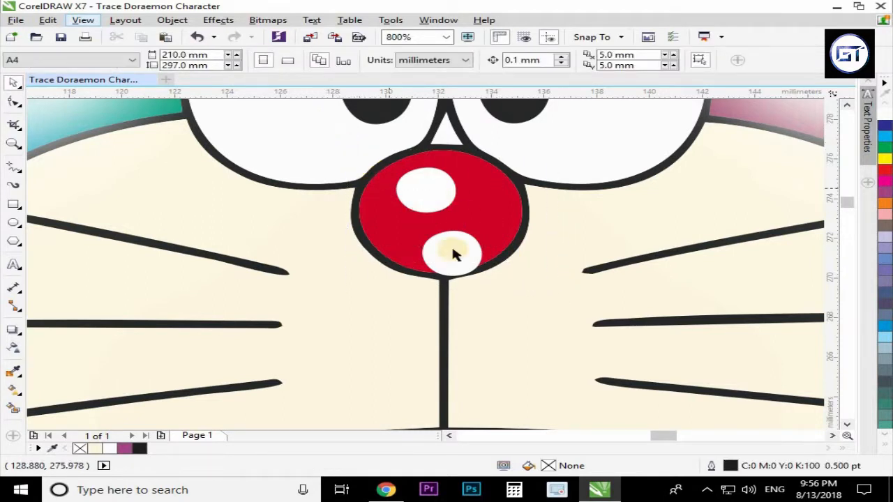
{"action": "left_click_drag", "start_coordinate": [483, 320], "coordinate": [492, 320]}
{"action": "key", "text": "ctrl+z"}
Reposition the spare white bitmap circle from below the nose back onto the top of the nose.
{"action": "left_click_drag", "start_coordinate": [451, 253], "coordinate": [511, 345]}
{"action": "left_click_drag", "start_coordinate": [319, 134], "coordinate": [528, 315]}
{"action": "key", "text": "F10"}
{"action": "left_click", "coordinate": [428, 189]}
{"action": "left_click", "coordinate": [414, 170]}
{"action": "key", "text": "space"}
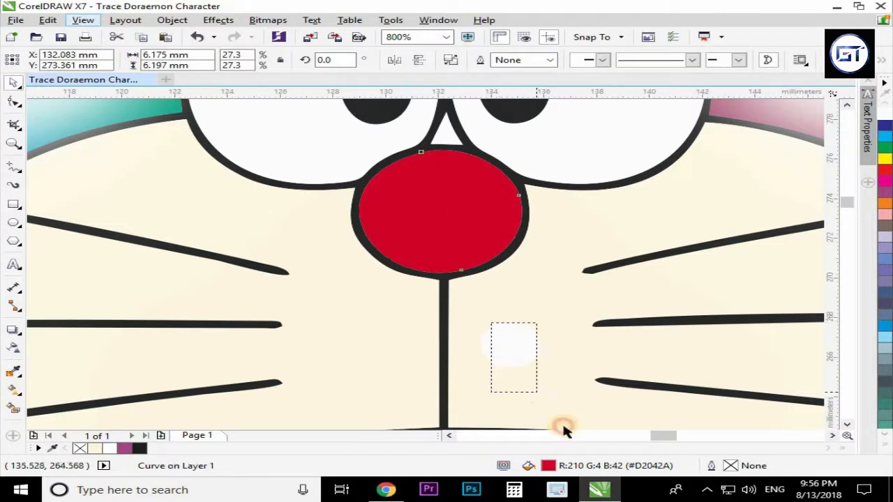
{"action": "scroll", "coordinate": [565, 431], "scroll_direction": "down", "scroll_amount": 1}
{"action": "left_click", "coordinate": [430, 267]}
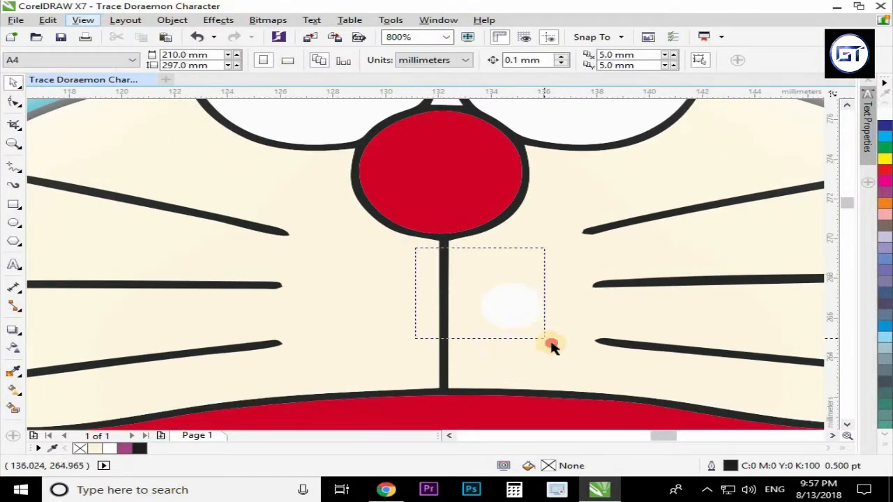
{"action": "left_click_drag", "start_coordinate": [551, 343], "coordinate": [553, 346]}
{"action": "left_click_drag", "start_coordinate": [525, 303], "coordinate": [445, 146]}
{"action": "key", "text": "Escape"}
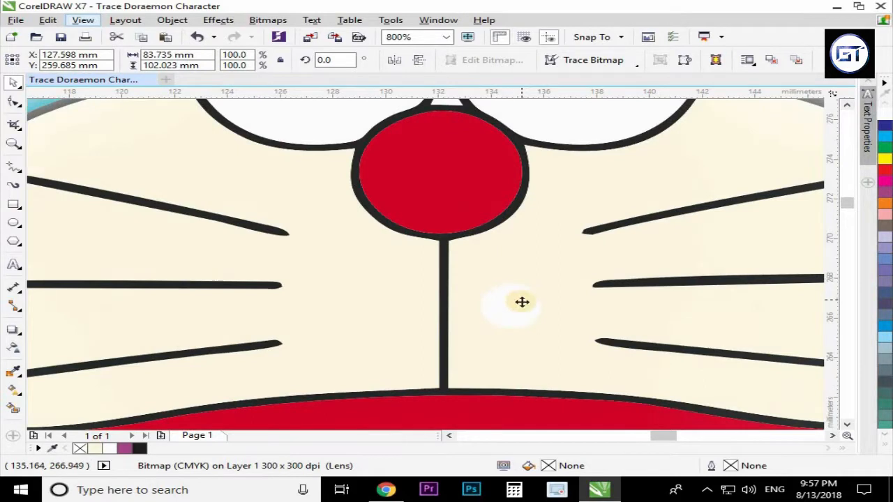
{"action": "left_click", "coordinate": [516, 324]}
{"action": "left_click_drag", "start_coordinate": [509, 305], "coordinate": [437, 148]}
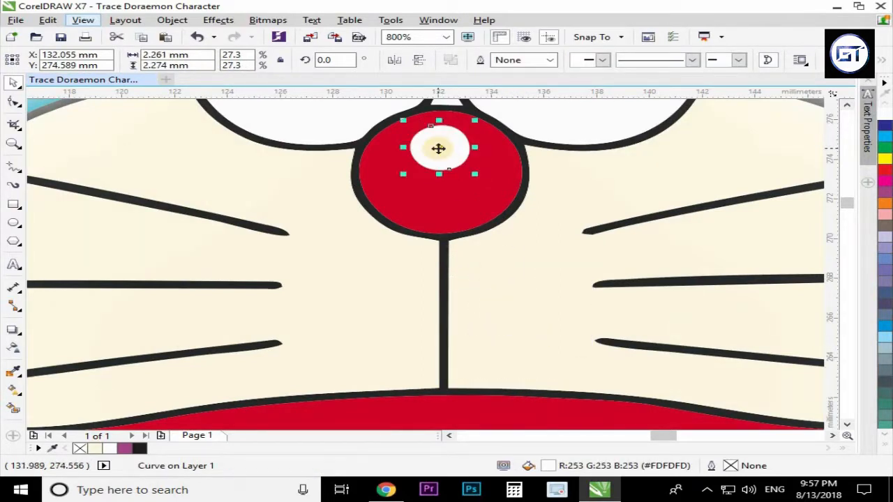
Convert the nose's white highlight curve to a 300 dpi bitmap.
{"action": "left_click", "coordinate": [282, 23]}
{"action": "left_click", "coordinate": [298, 33]}
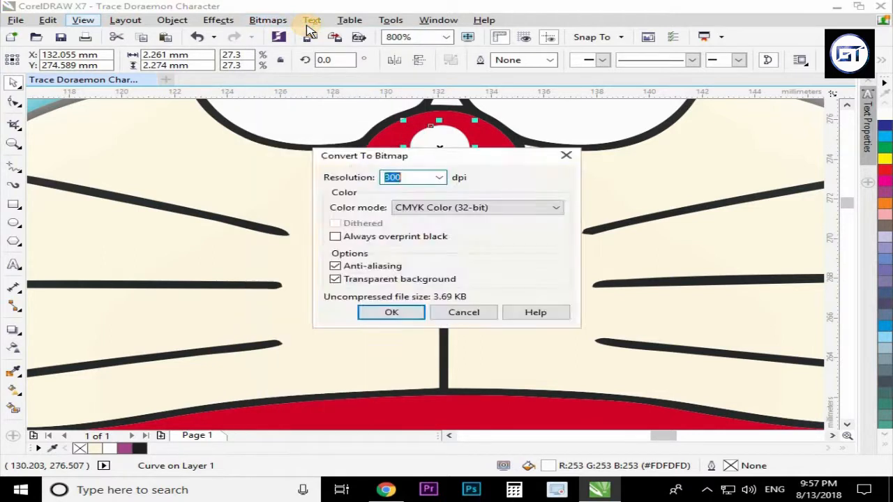
{"action": "key", "text": "Return"}
{"action": "left_click", "coordinate": [282, 21]}
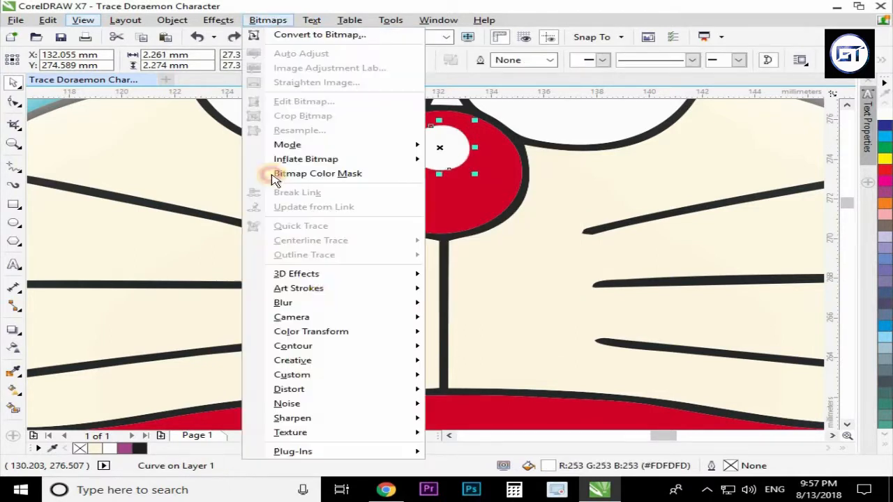
{"action": "left_click", "coordinate": [295, 34]}
Apply a Gaussian Blur with a slightly smaller radius to the nose highlight bitmap.
{"action": "left_click", "coordinate": [274, 21]}
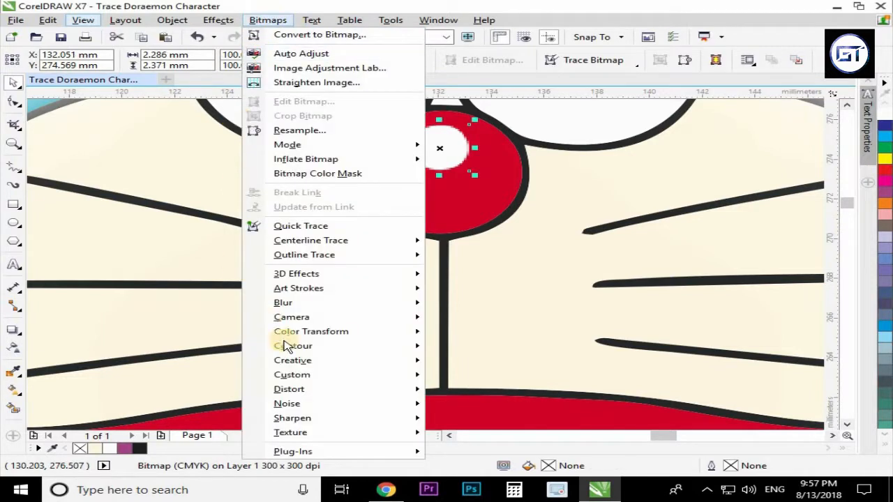
{"action": "mouse_move", "coordinate": [393, 304]}
{"action": "left_click", "coordinate": [474, 319]}
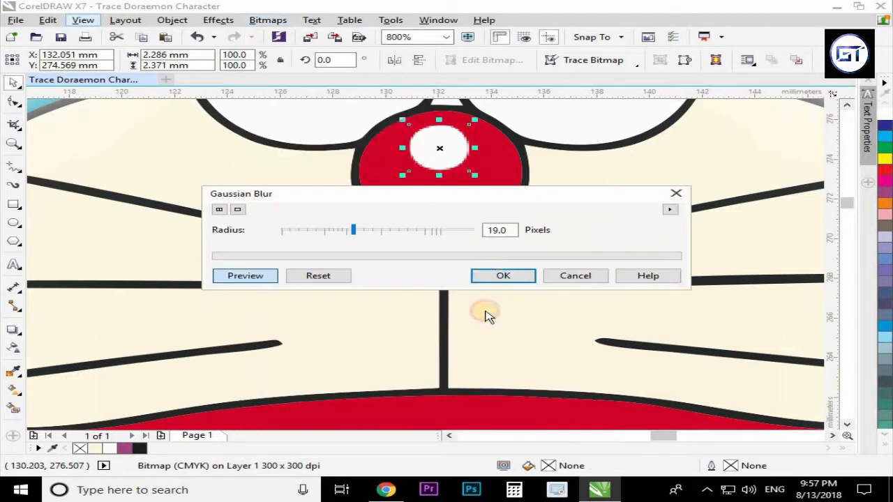
{"action": "left_click", "coordinate": [342, 231]}
{"action": "left_click_drag", "start_coordinate": [343, 231], "coordinate": [331, 231]}
{"action": "left_click", "coordinate": [500, 275]}
Zoom out to review the finished multicolour character on the page.
{"action": "scroll", "coordinate": [410, 271], "scroll_direction": "down", "scroll_amount": 2}
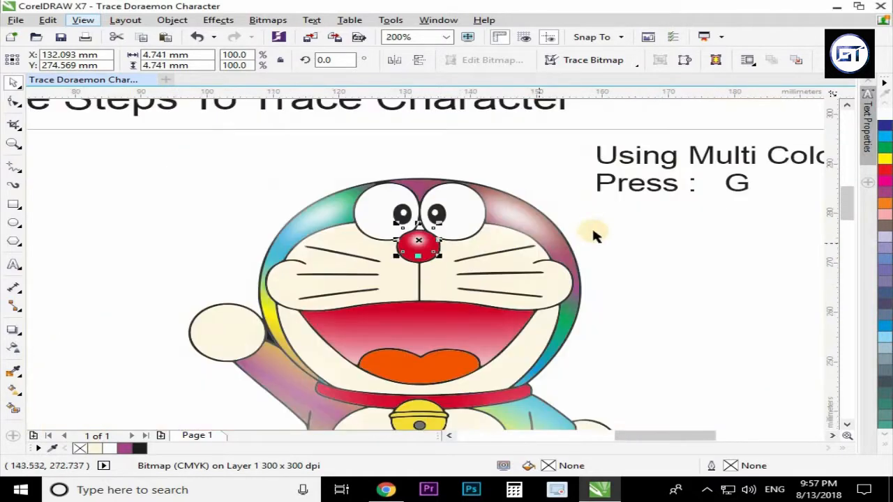
{"action": "left_click", "coordinate": [498, 246]}
{"action": "scroll", "coordinate": [438, 244], "scroll_direction": "down", "scroll_amount": 2}
{"action": "scroll", "coordinate": [463, 302], "scroll_direction": "up", "scroll_amount": 1}
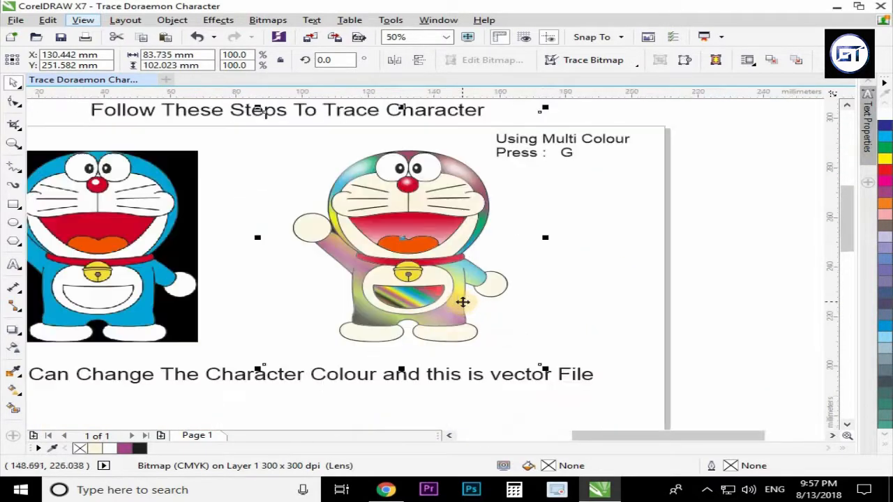
{"action": "left_click", "coordinate": [594, 315]}
Duplicate the 'Using Multi Colour' caption beside the character and open the copy for text editing.
{"action": "left_click_drag", "start_coordinate": [560, 144], "coordinate": [617, 230]}
{"action": "right_click", "coordinate": [617, 231]}
{"action": "double_click", "coordinate": [616, 230]}
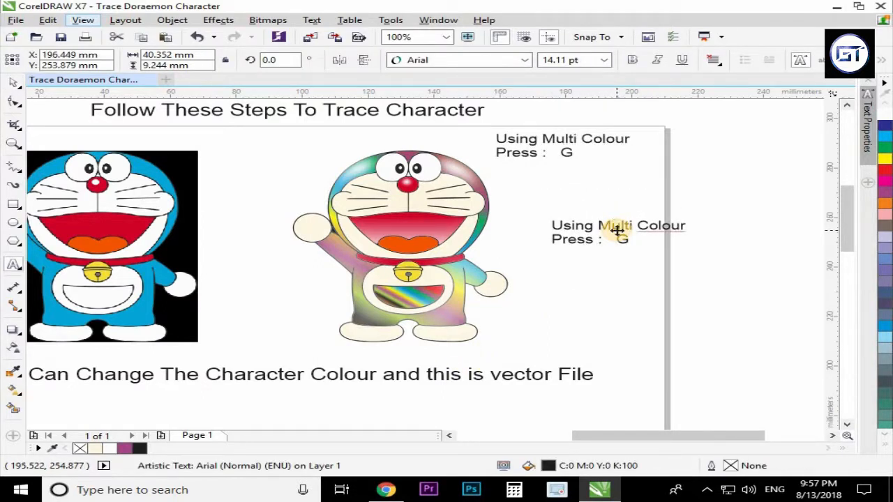
Replace the copied caption's text with 'The Shining Character Ready'.
{"action": "key", "text": "ctrl+a"}
{"action": "type", "text": "Th"}
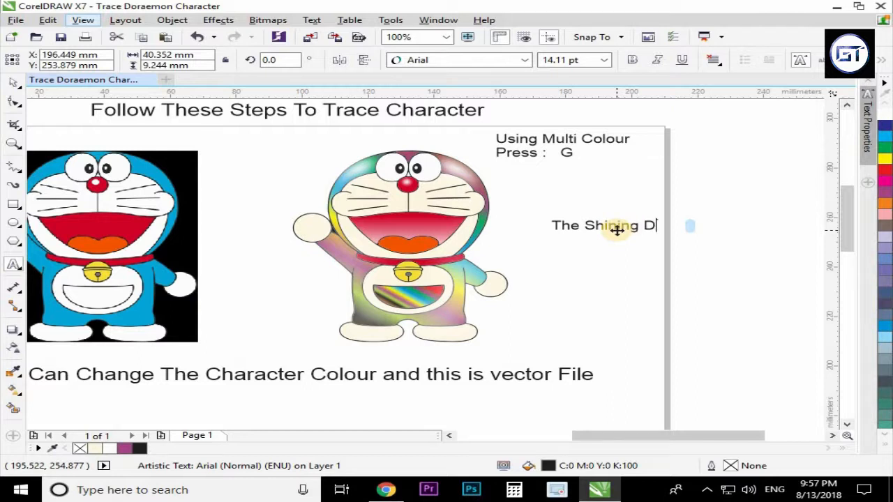
{"action": "type", "text": "ract"}
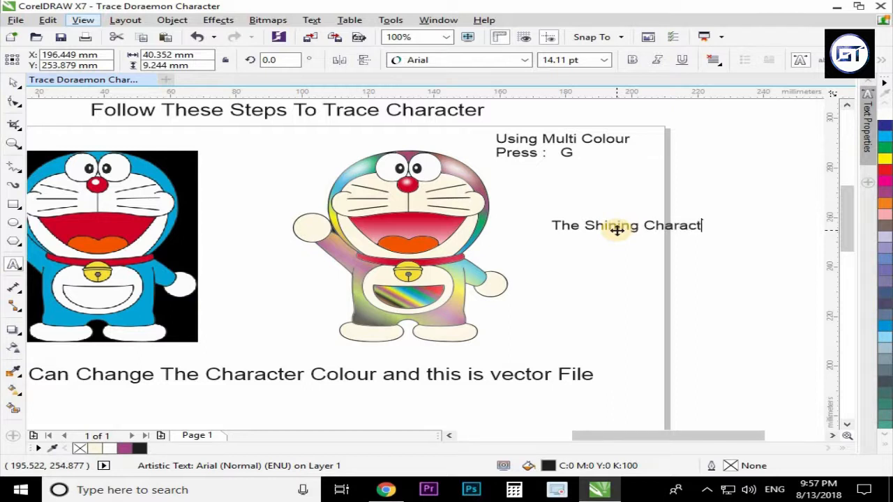
{"action": "type", "text": "er Ready"}
{"action": "key", "text": "ctrl+space"}
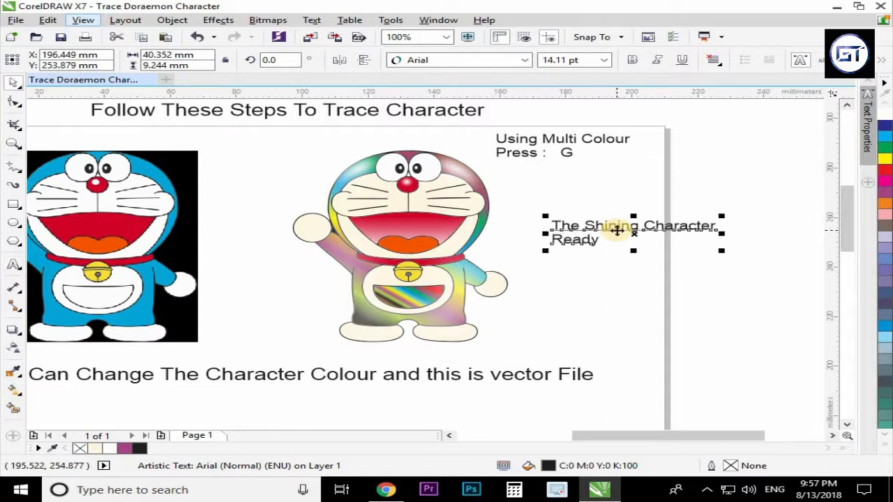
Extend the caption to read 'The Shining Character Ready in Multi Colour'.
{"action": "double_click", "coordinate": [589, 239]}
{"action": "type", "text": "in Multi Colour"}
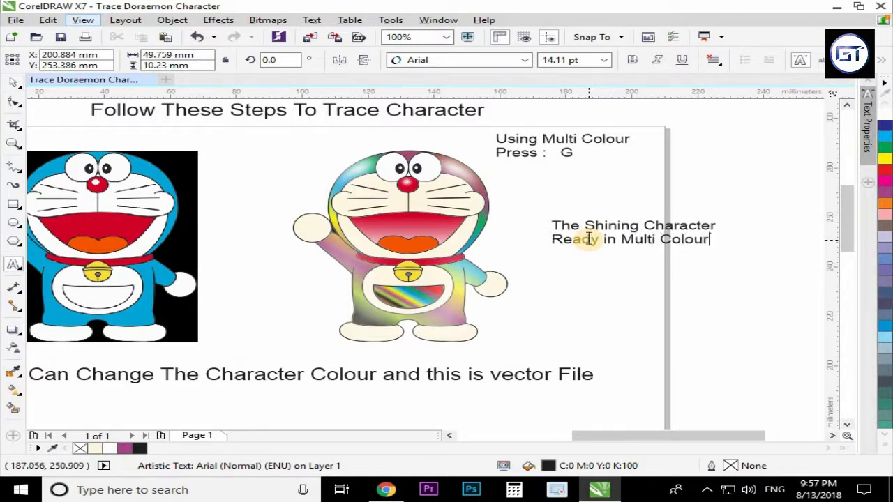
{"action": "key", "text": "ctrl+space"}
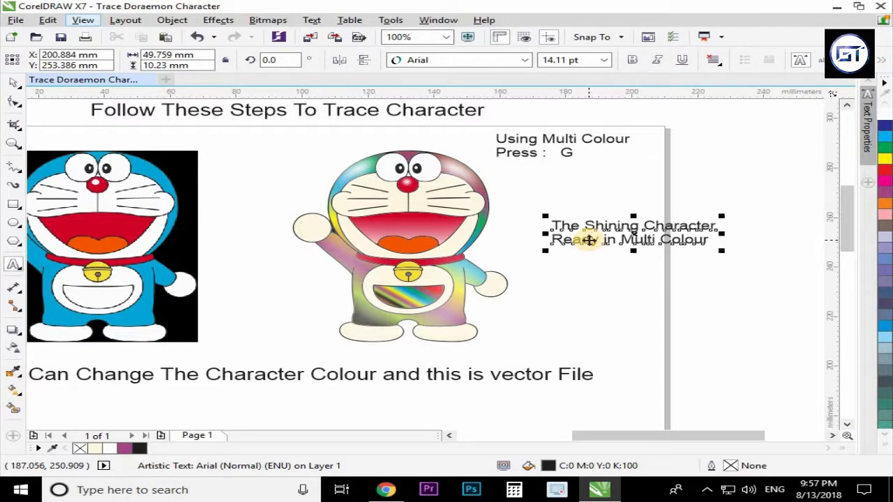